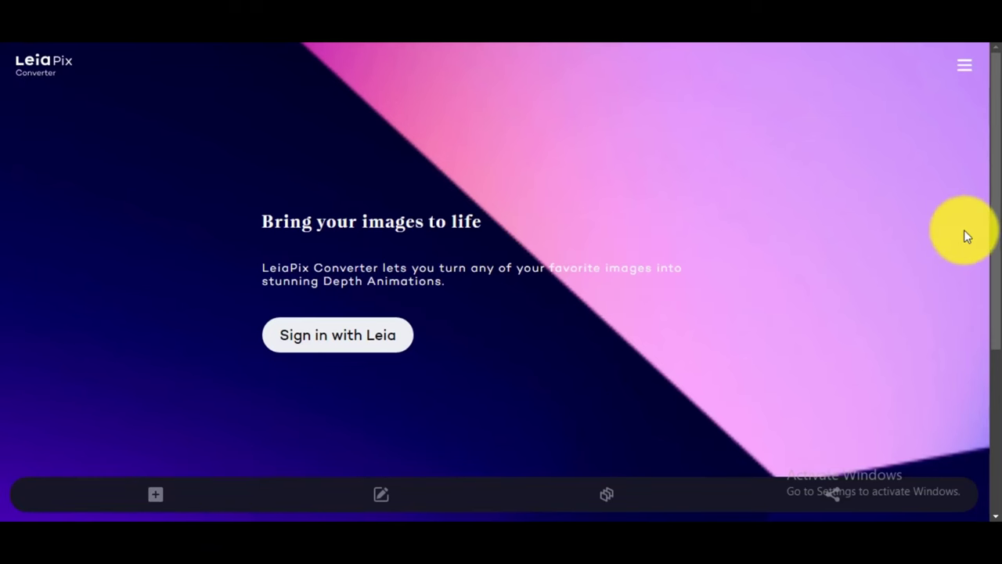
# Scroll down the LeiaPix Converter page and back up to the sign-in area
pyautogui.moveTo(993, 239); pyautogui.dragTo(996, 443)
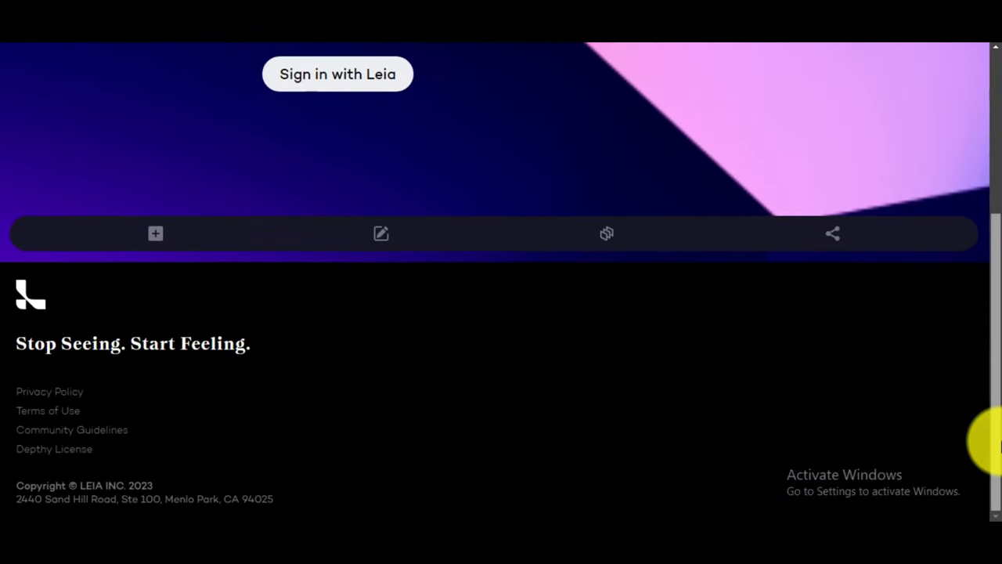
pyautogui.moveTo(998, 492); pyautogui.dragTo(999, 193)
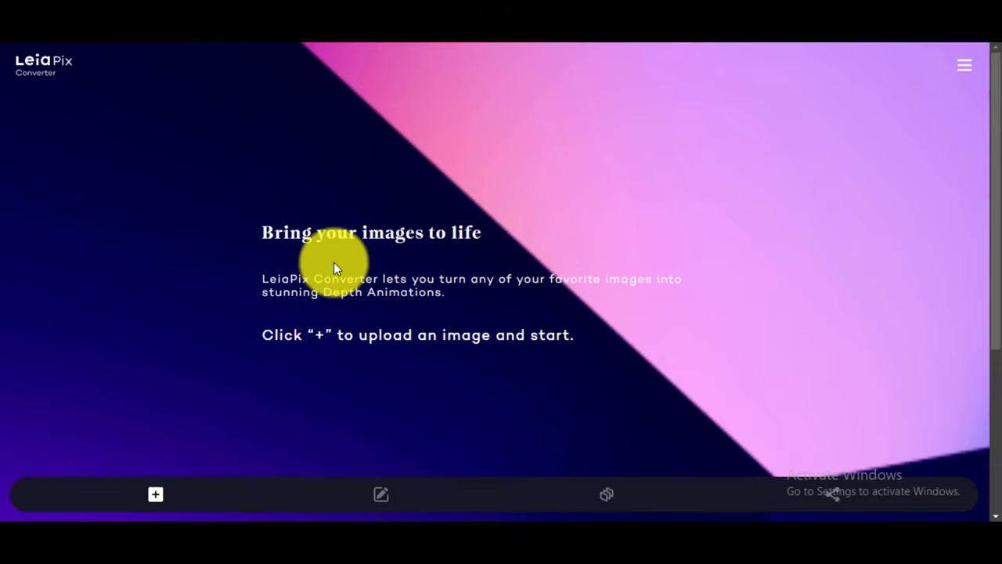
# Upload the white-haired portrait from the Desktop's image folder for 3D depth conversion
pyautogui.click(162, 489)
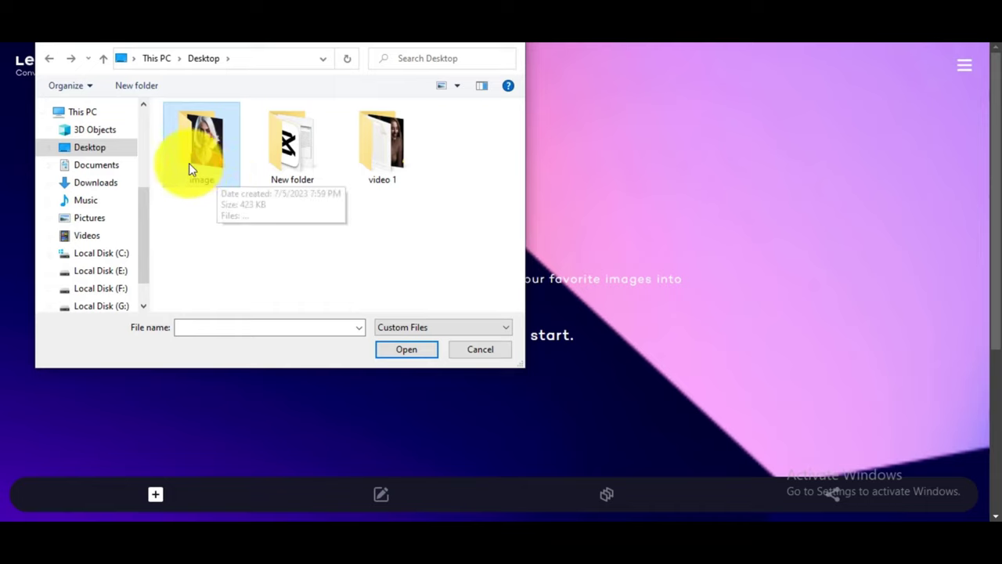
pyautogui.doubleClick(210, 174)
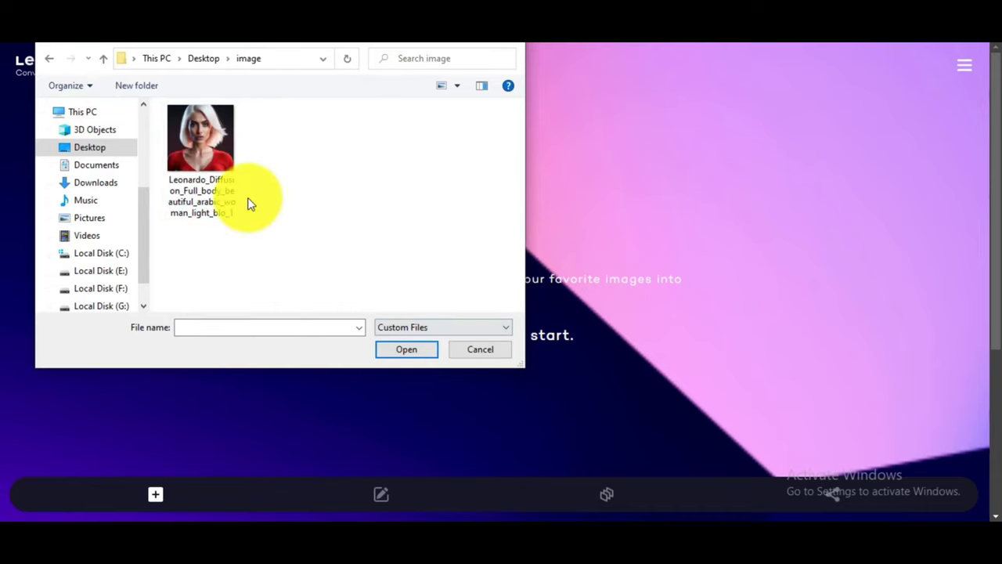
pyautogui.click(199, 165)
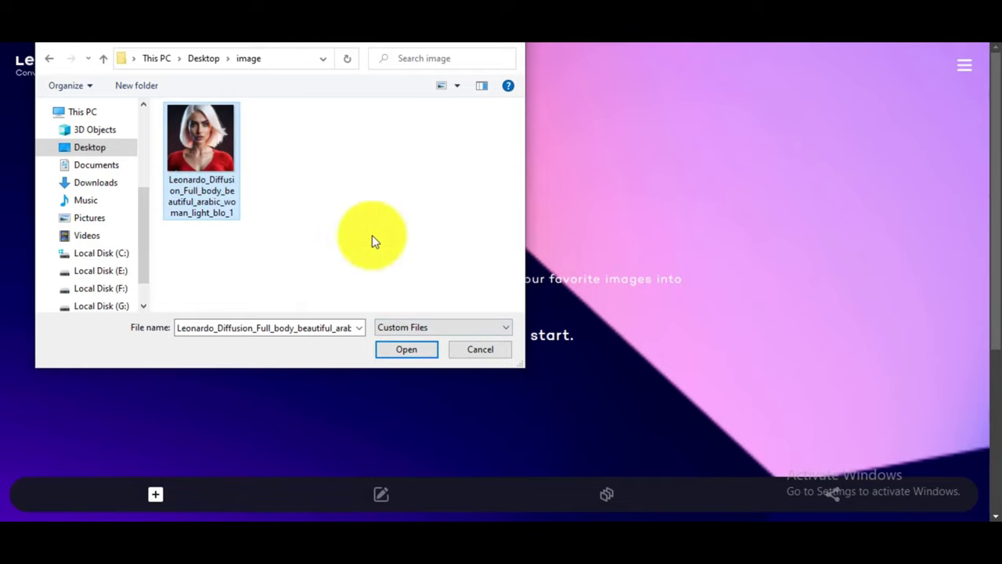
pyautogui.click(407, 350)
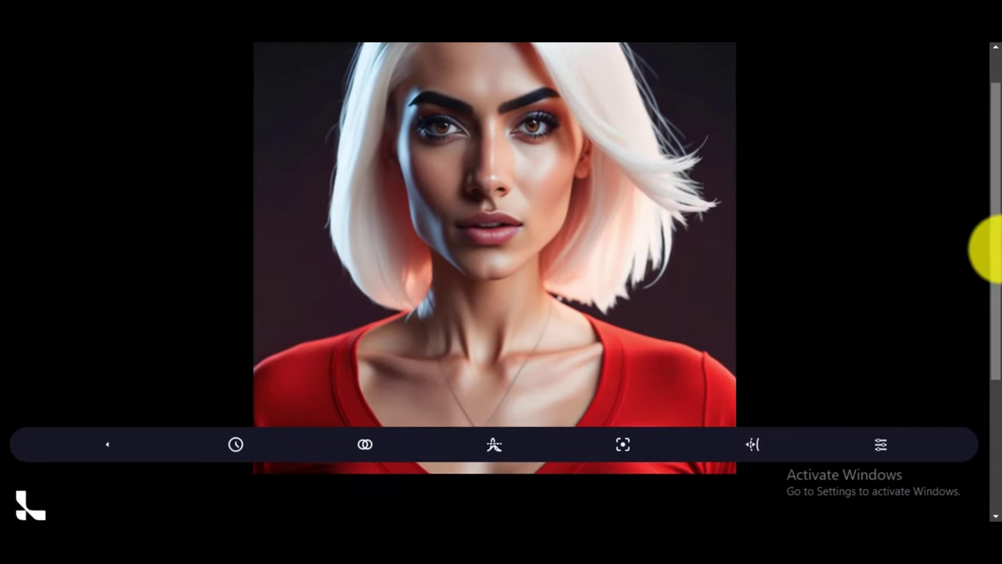
# Set the animation duration on the 1s–6s timeline, first to 4 seconds, then a longer length
pyautogui.moveTo(988, 250); pyautogui.dragTo(996, 196)
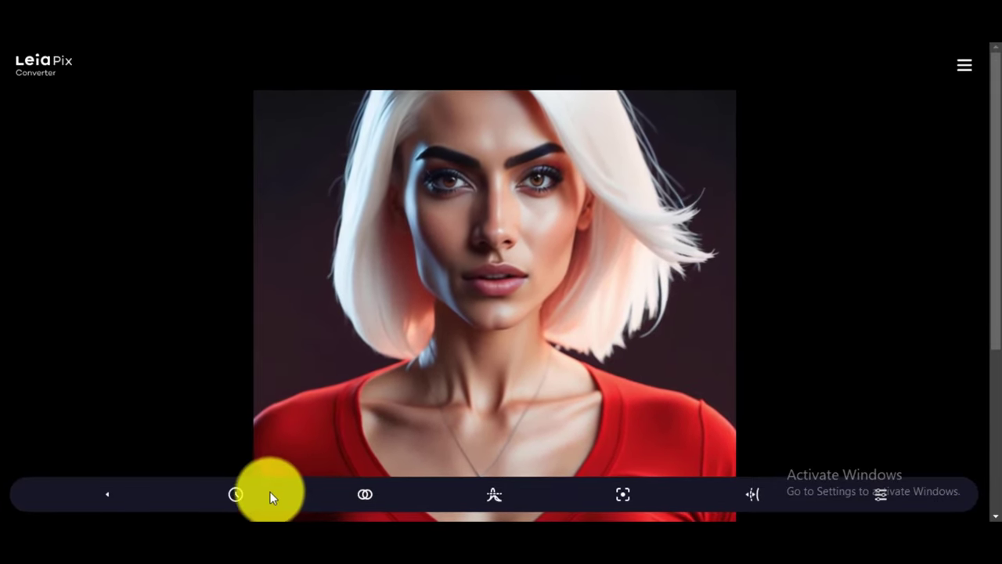
pyautogui.click(236, 496)
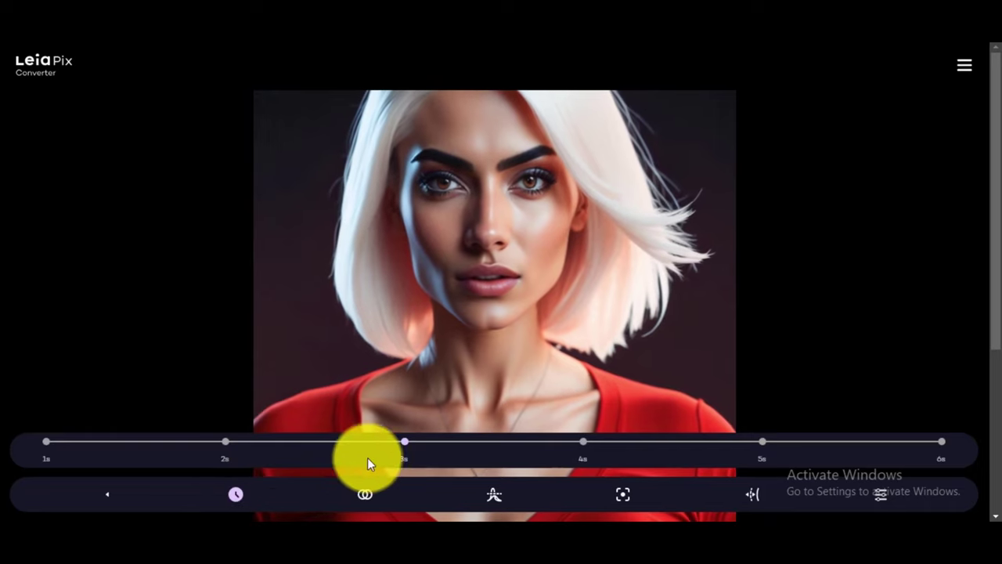
pyautogui.click(580, 441)
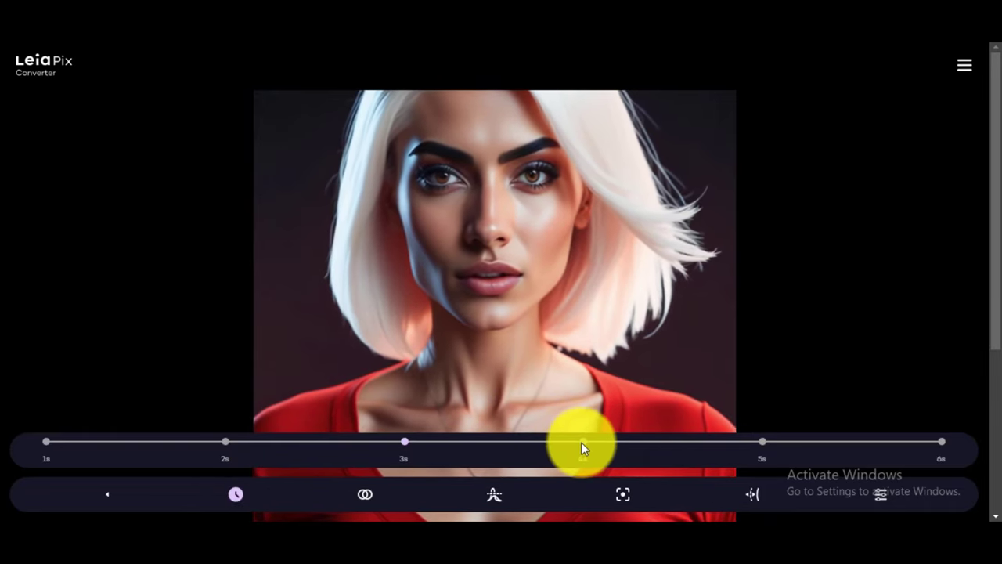
pyautogui.click(939, 442)
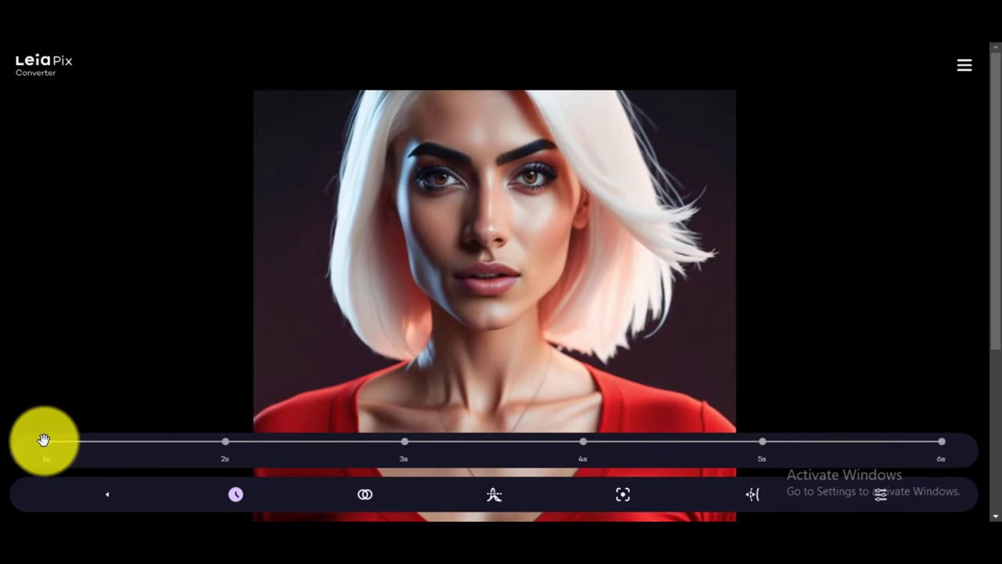
# Try tall oval, circular, flat oval and horizontal motion paths, then choose vertical and open the motion amount slider
pyautogui.click(365, 494)
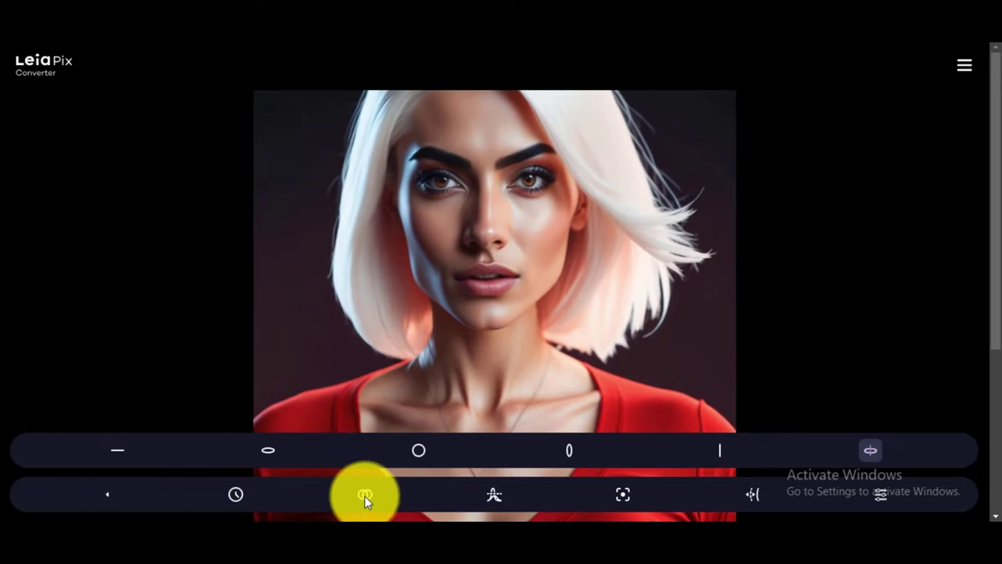
pyautogui.click(570, 452)
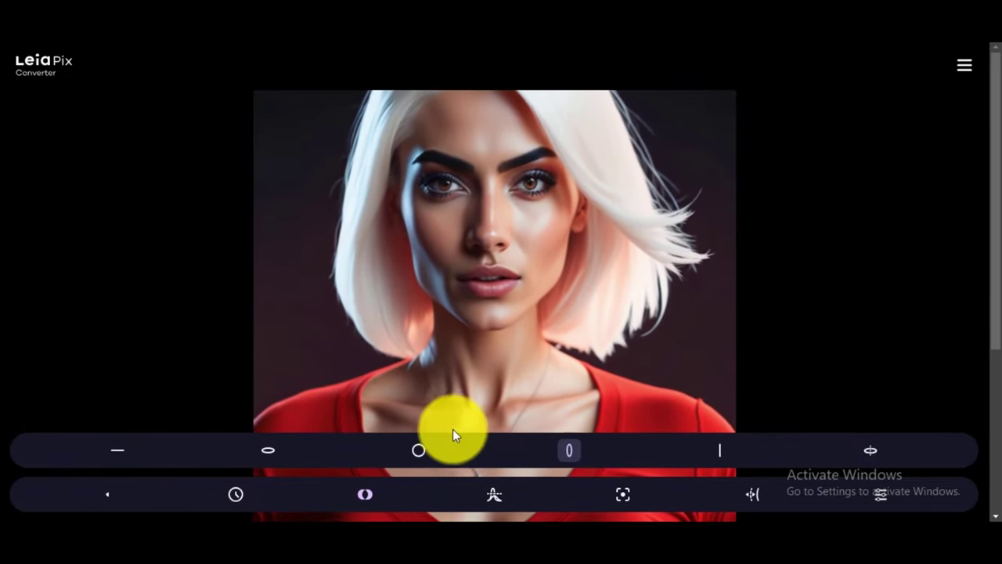
pyautogui.click(414, 451)
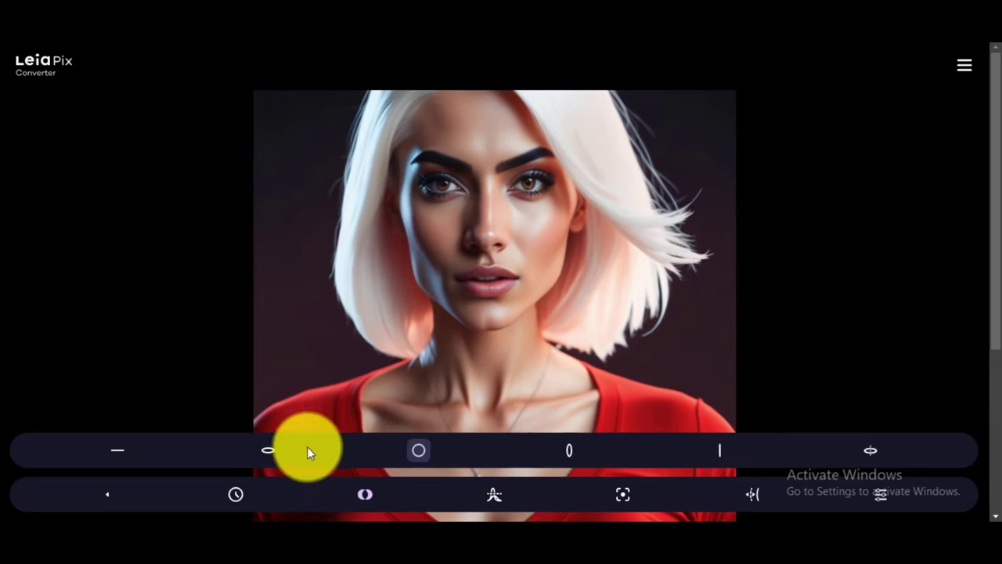
pyautogui.click(268, 451)
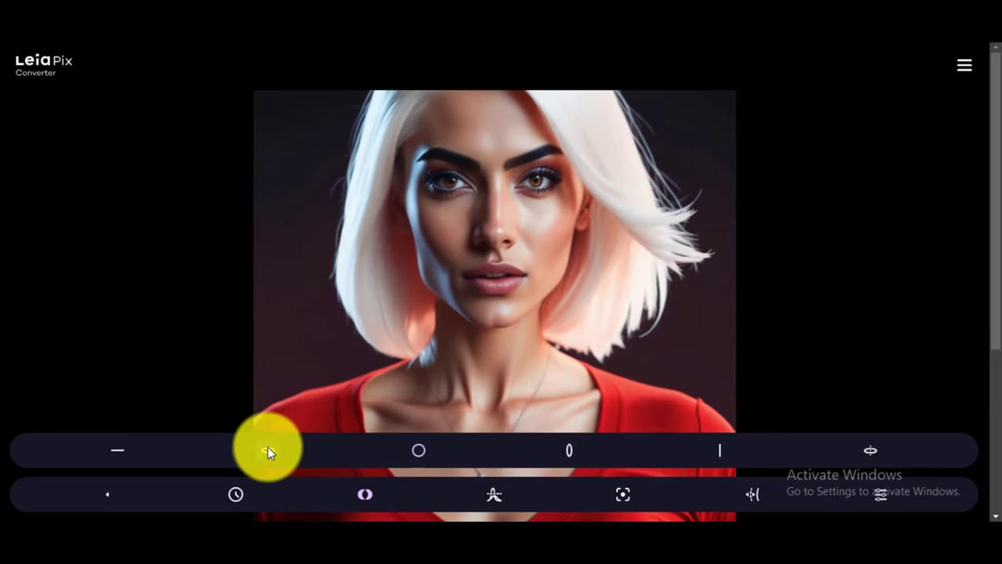
pyautogui.click(118, 451)
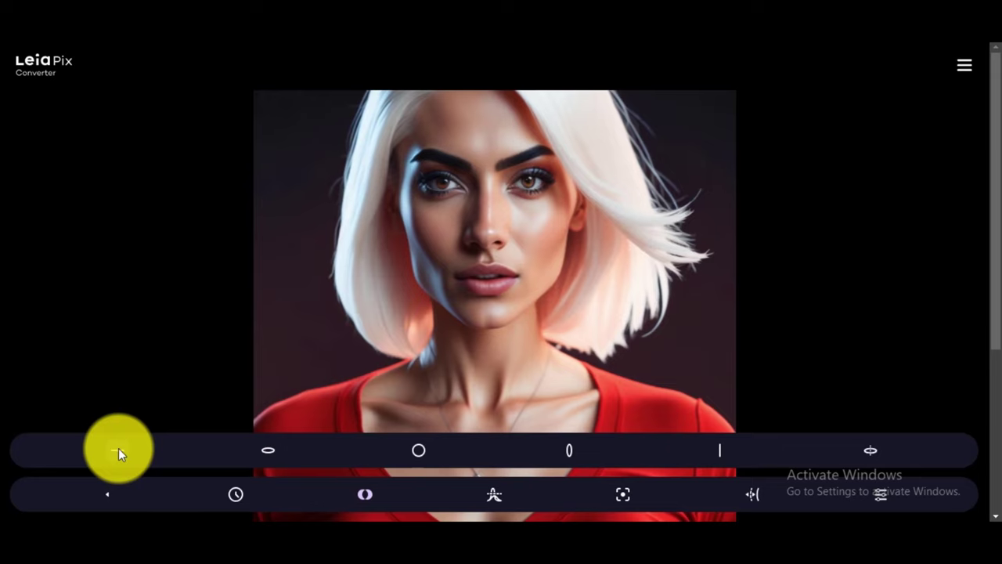
pyautogui.click(874, 450)
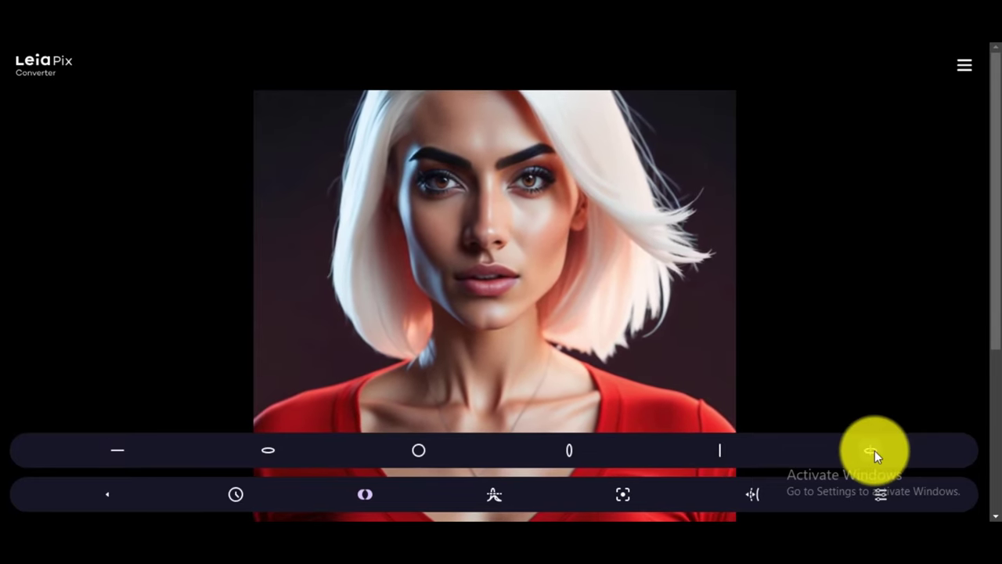
pyautogui.click(718, 450)
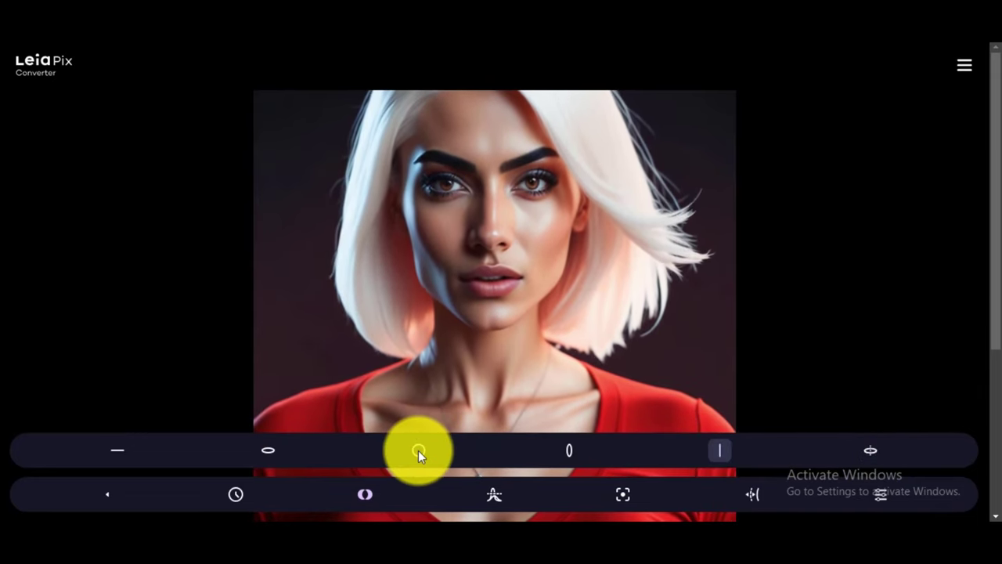
pyautogui.click(494, 493)
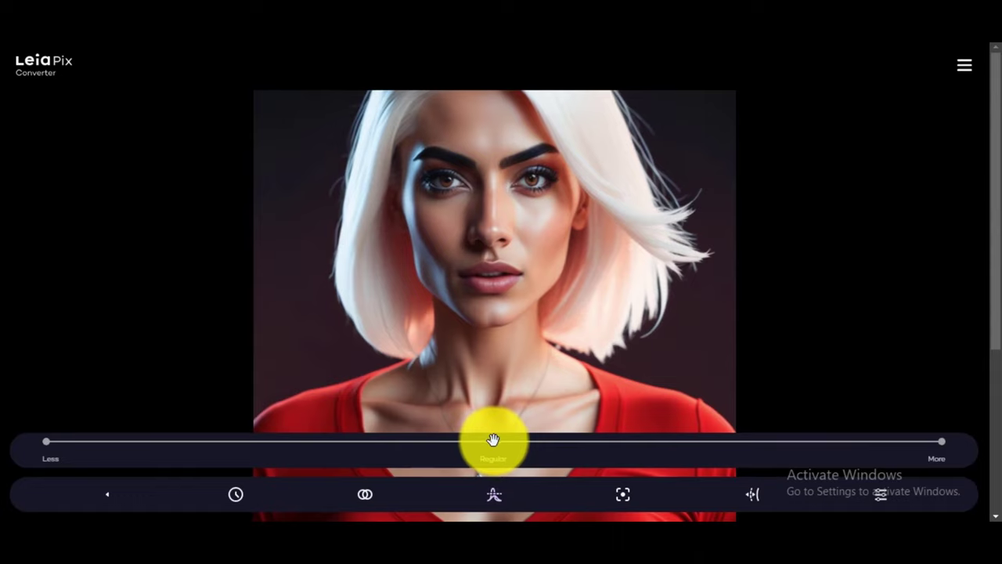
# Review the X, Y and Z motion amplitude sliders, then lower the depth brush Hardness
pyautogui.click(623, 494)
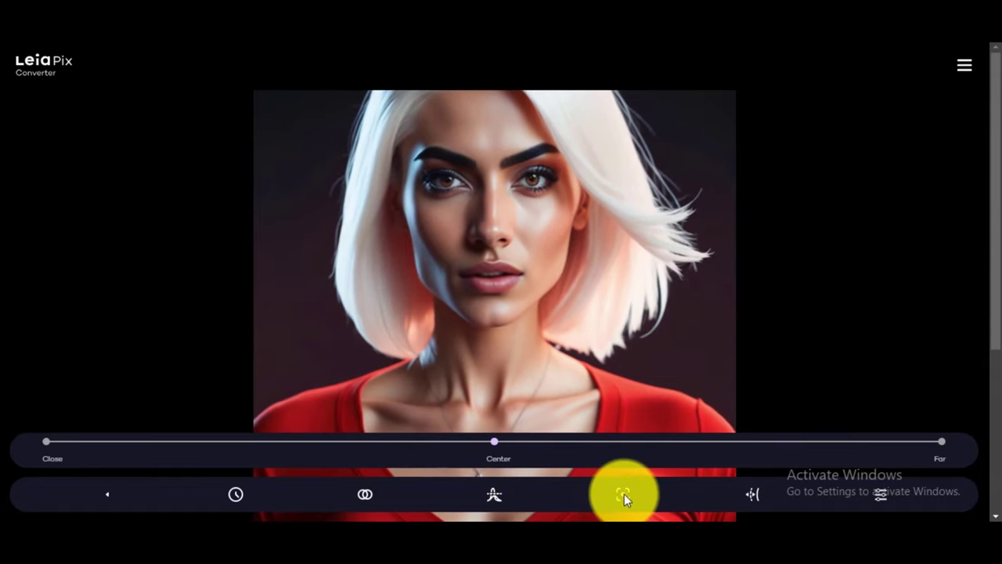
pyautogui.click(878, 494)
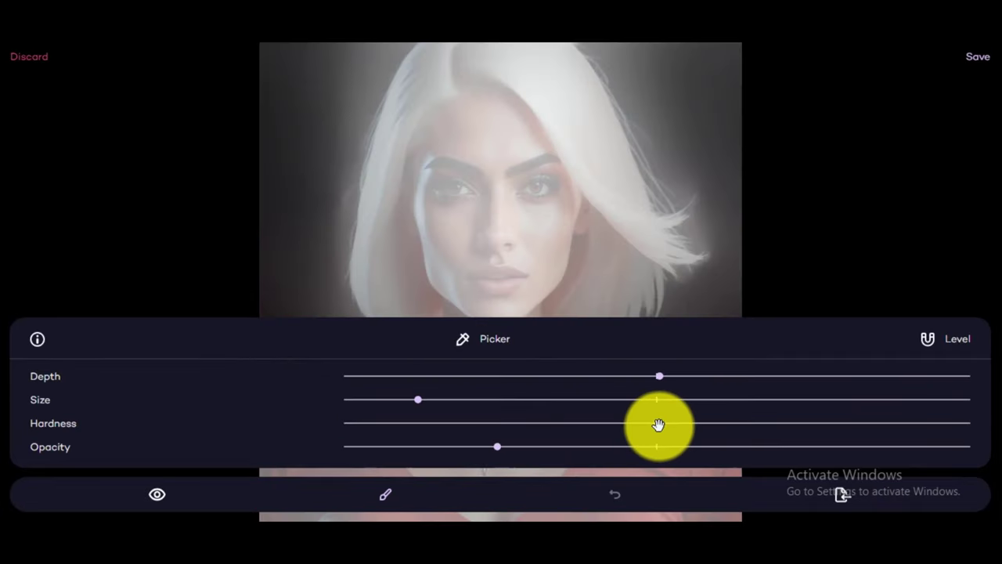
pyautogui.moveTo(658, 423); pyautogui.dragTo(475, 429)
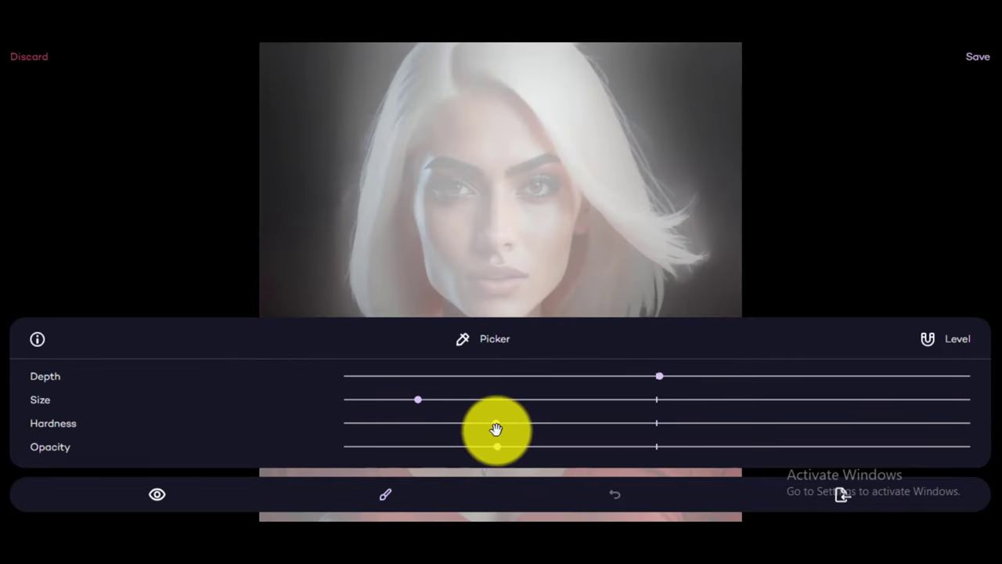
# Drag the brush Depth and Size sliders lower and save the depth-map edits
pyautogui.moveTo(657, 378); pyautogui.dragTo(499, 395)
pyautogui.moveTo(419, 397); pyautogui.dragTo(345, 407)
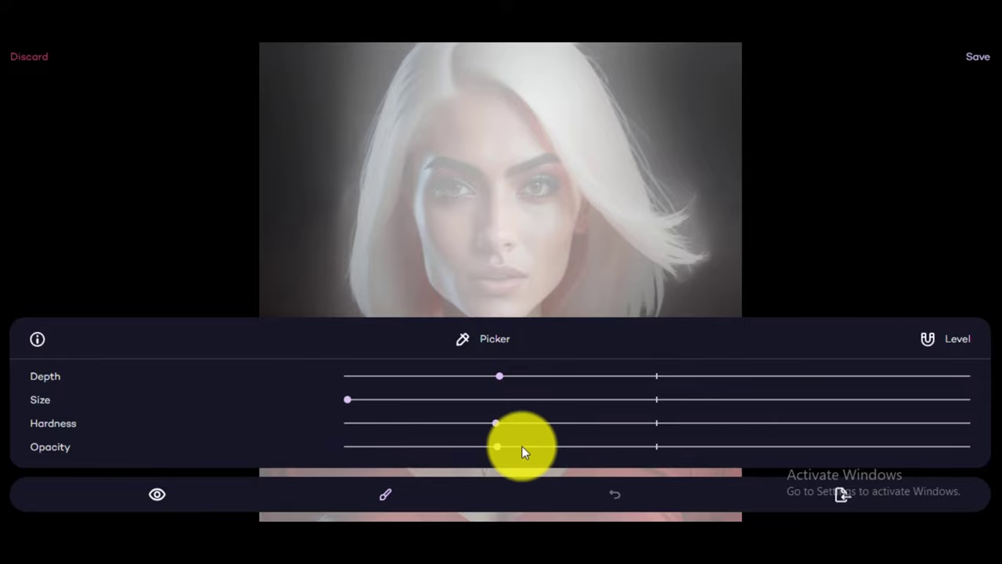
pyautogui.click(972, 58)
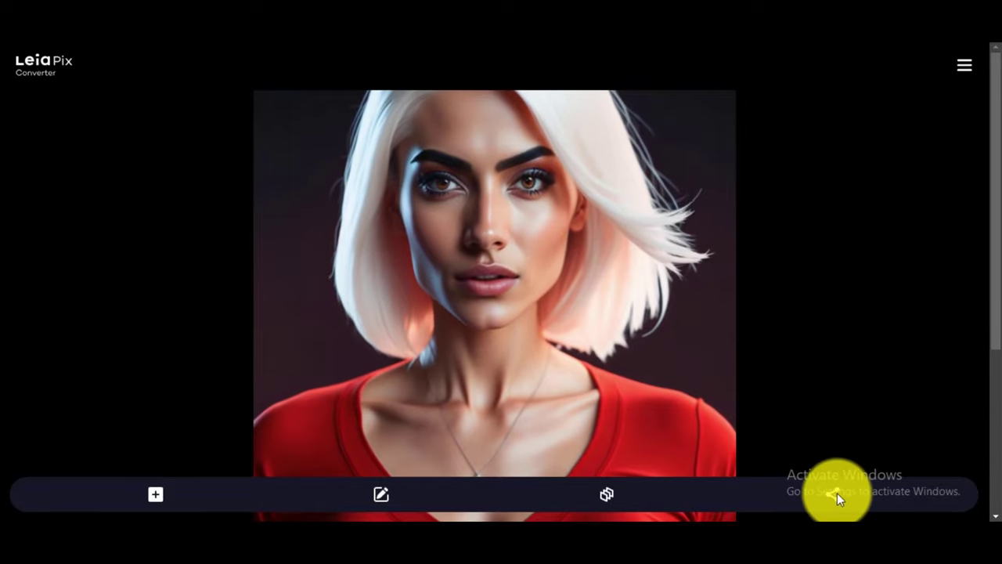
# Show the export choices: MP4, GIF, LIF, Facebook 3D, SBS and Depth Map
pyautogui.click(831, 494)
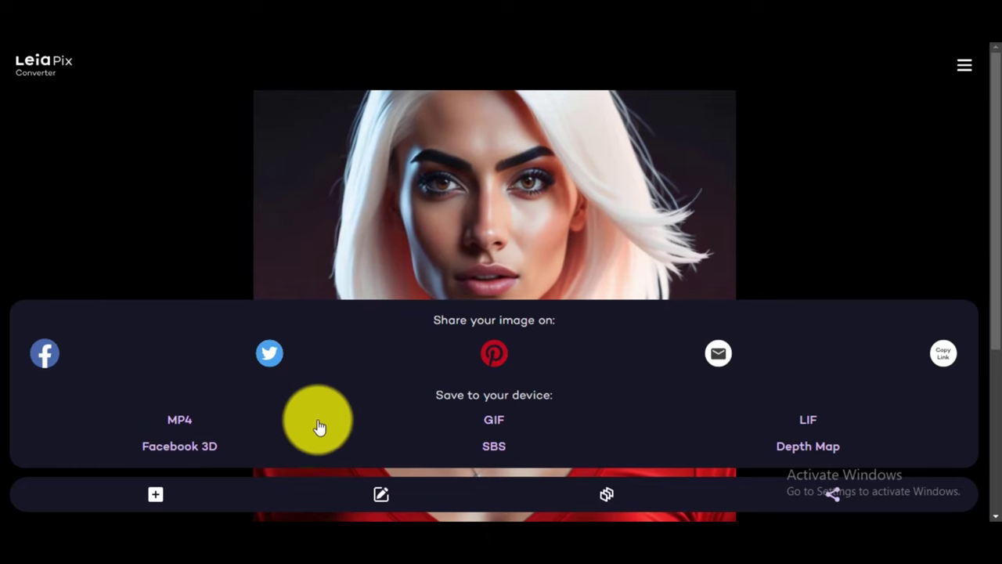
# Choose MP4 under Save to your device and save the animation file
pyautogui.click(179, 421)
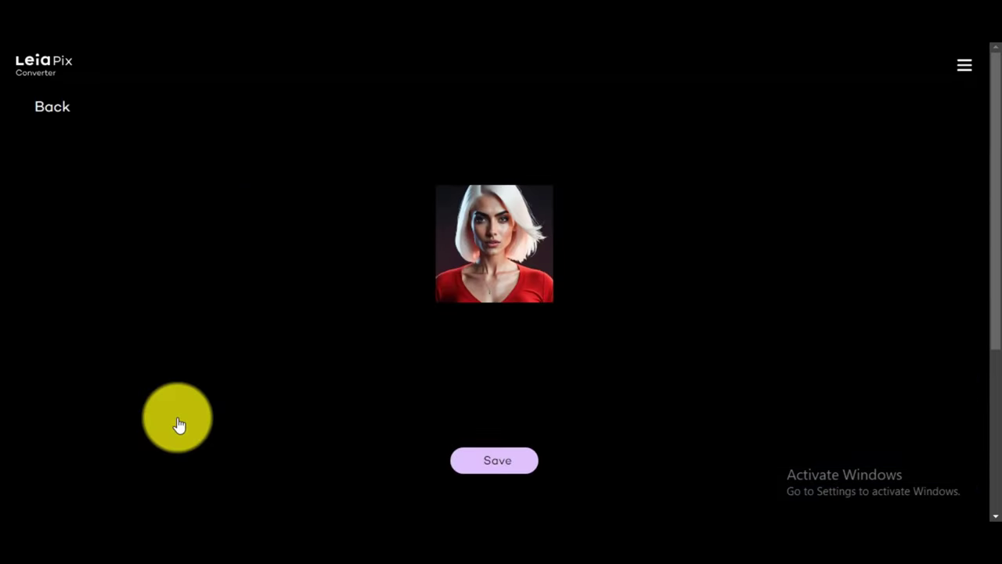
pyautogui.click(487, 460)
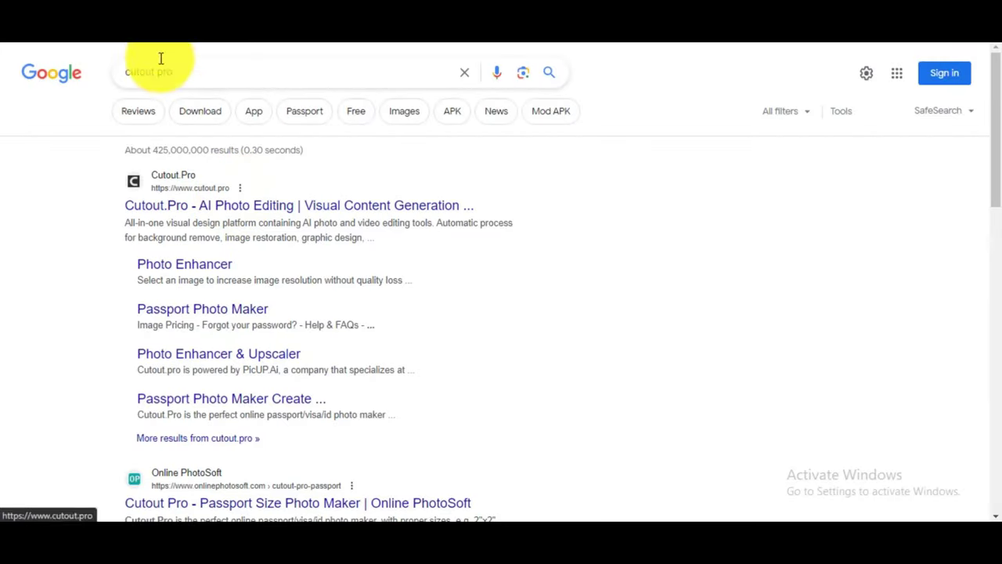
# Open the 'Cutout.Pro - AI Photo Editing' search result
pyautogui.click(227, 208)
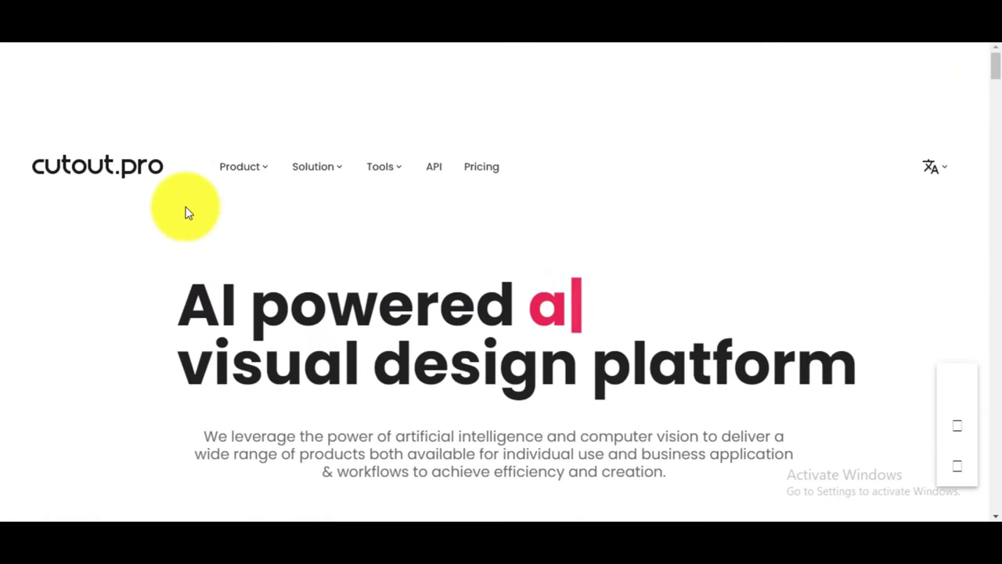
pyautogui.moveTo(996, 61)
pyautogui.mouseDown()
pyautogui.moveTo(998, 91)
pyautogui.moveTo(999, 62)
pyautogui.mouseUp()
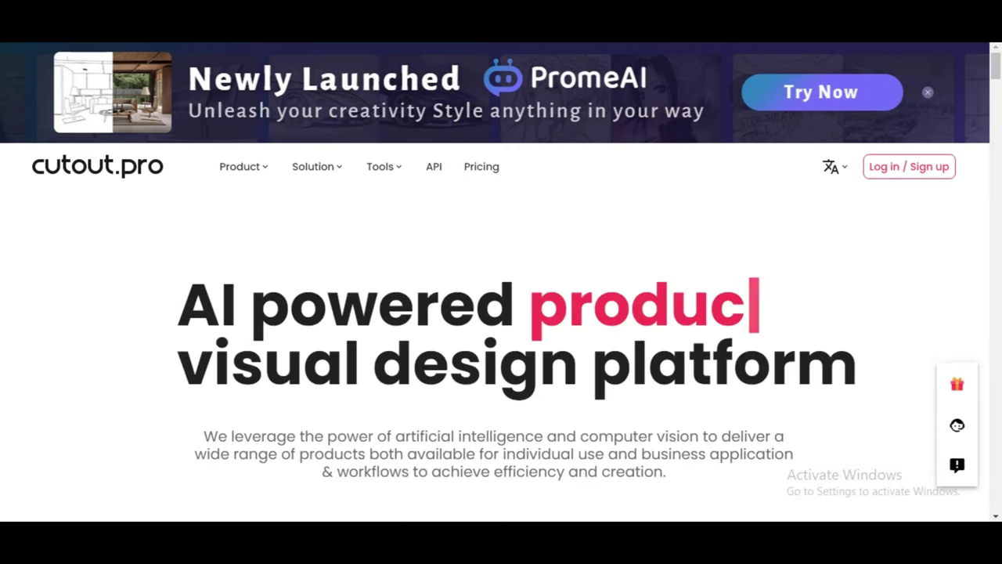
# Go to Product > AI Restore > Photo Animer in the cutout.pro navigation
pyautogui.moveTo(245, 167)
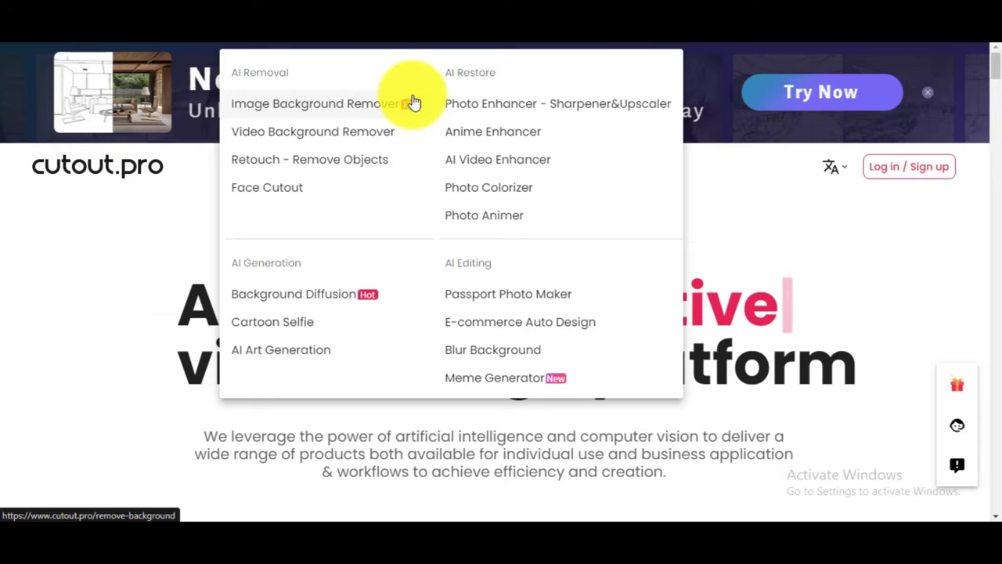
pyautogui.click(499, 230)
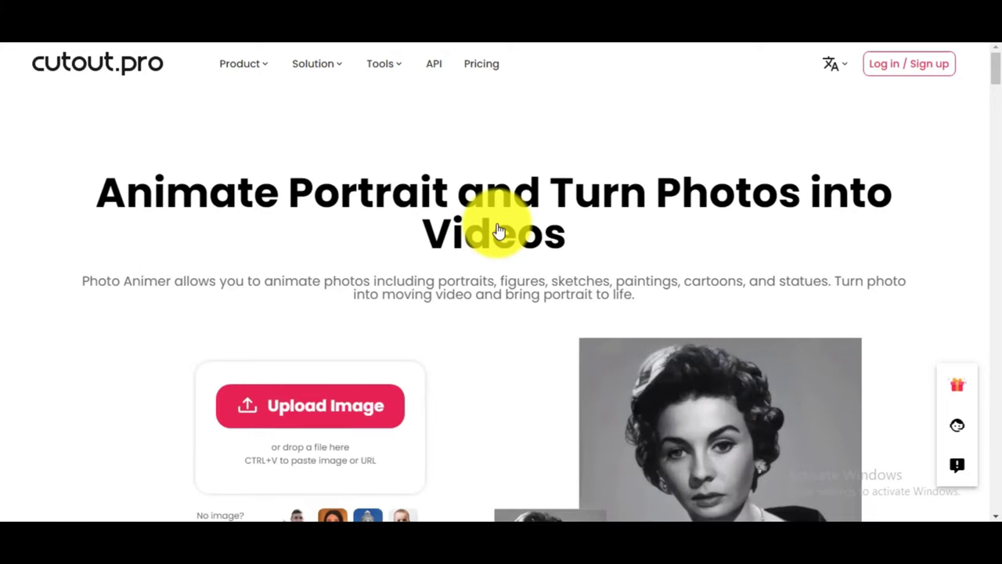
pyautogui.moveTo(992, 79); pyautogui.dragTo(995, 87)
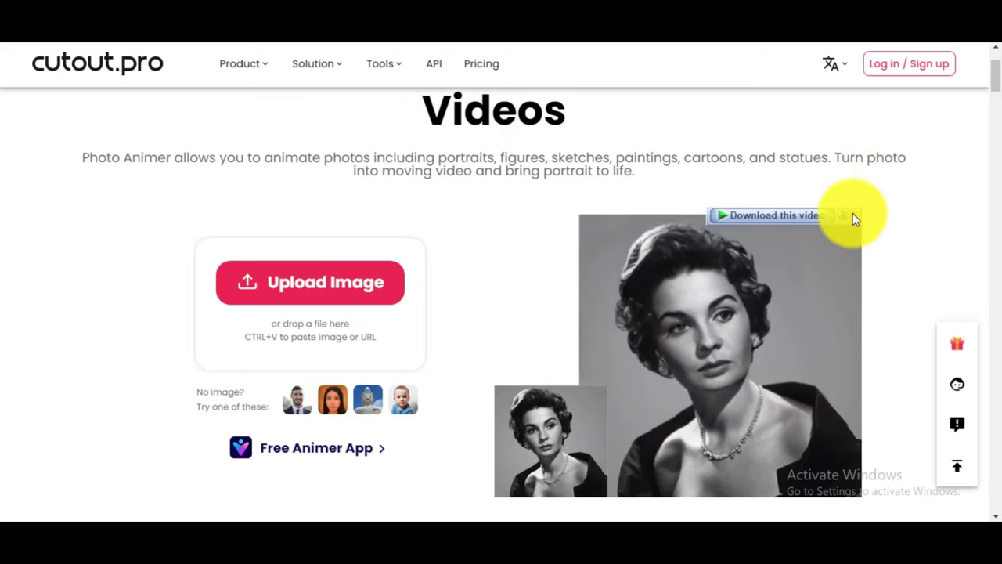
# Upload the first portrait from the Desktop\image folder to cutout.pro Photo Animer
pyautogui.click(324, 300)
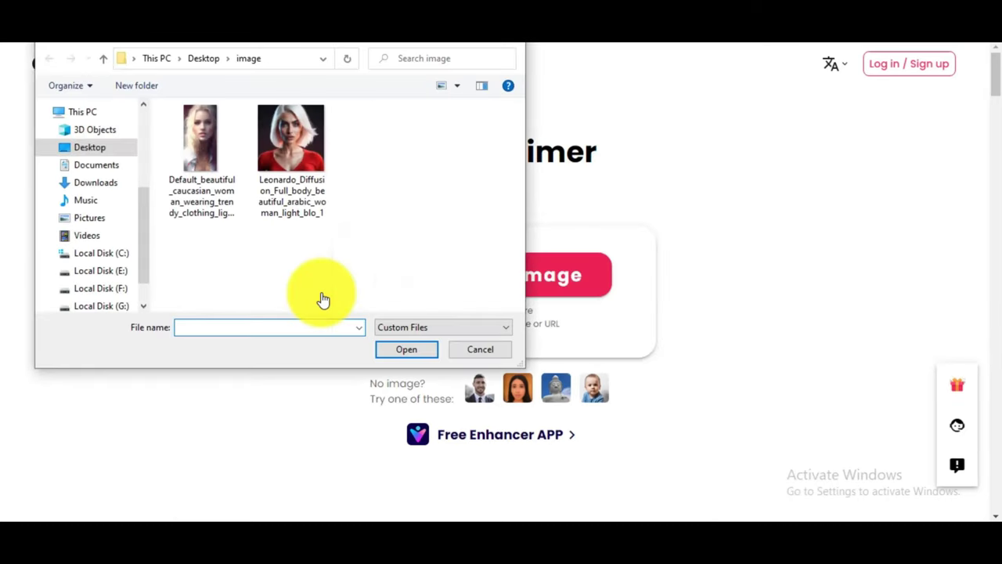
pyautogui.click(203, 166)
pyautogui.click(408, 354)
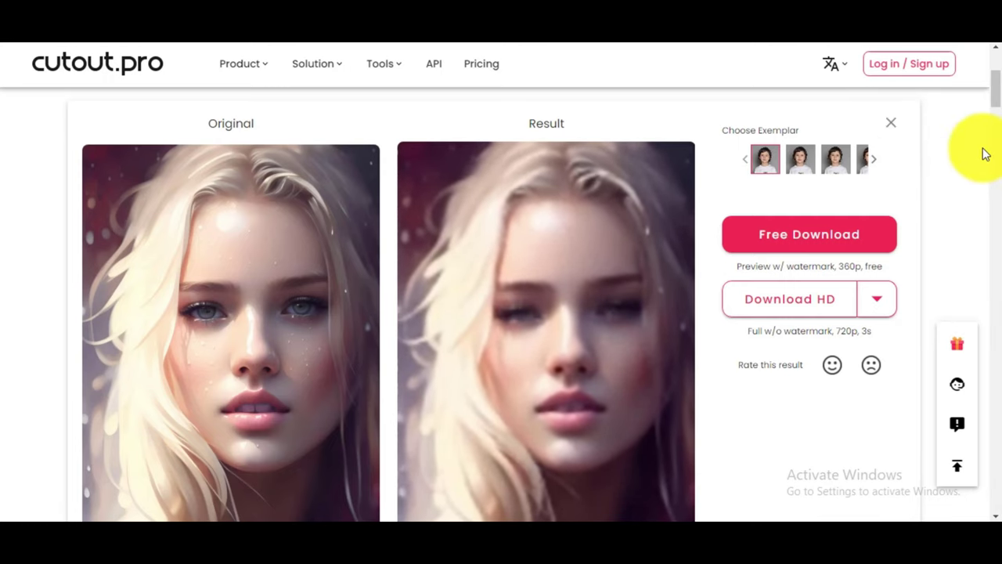
# Zoom the page out, re-animate with another exemplar motion, and start the free preview download
pyautogui.hotkey('ctrl', '-')
pyautogui.hotkey('ctrl', '-')
pyautogui.hotkey('ctrl', '-')
pyautogui.hotkey('ctrl', '-')
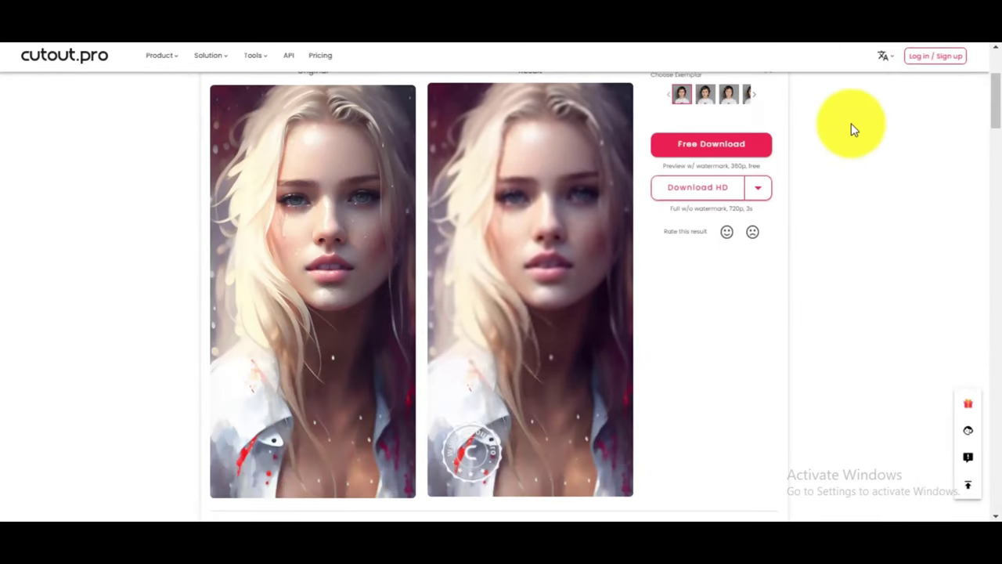
pyautogui.click(705, 100)
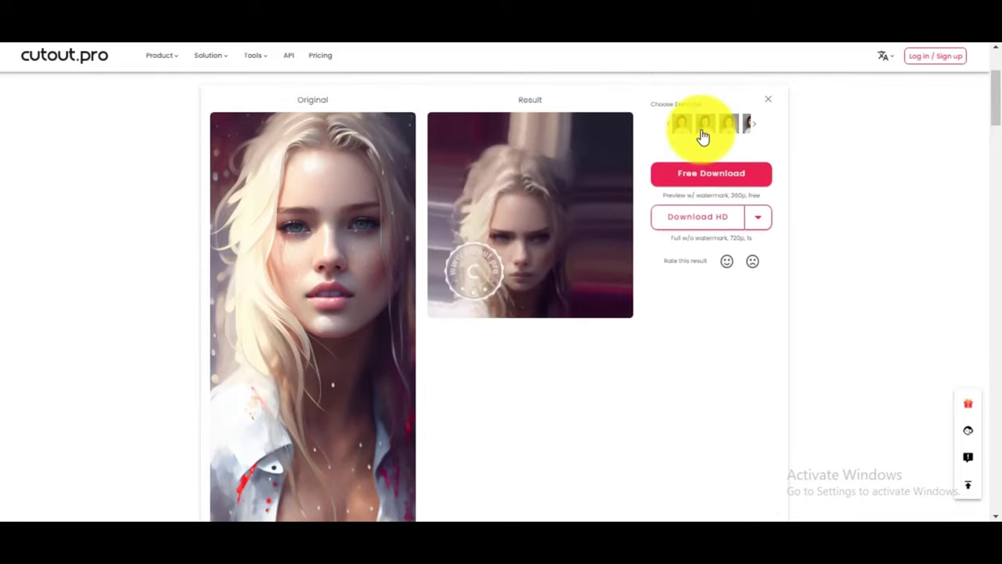
pyautogui.click(711, 176)
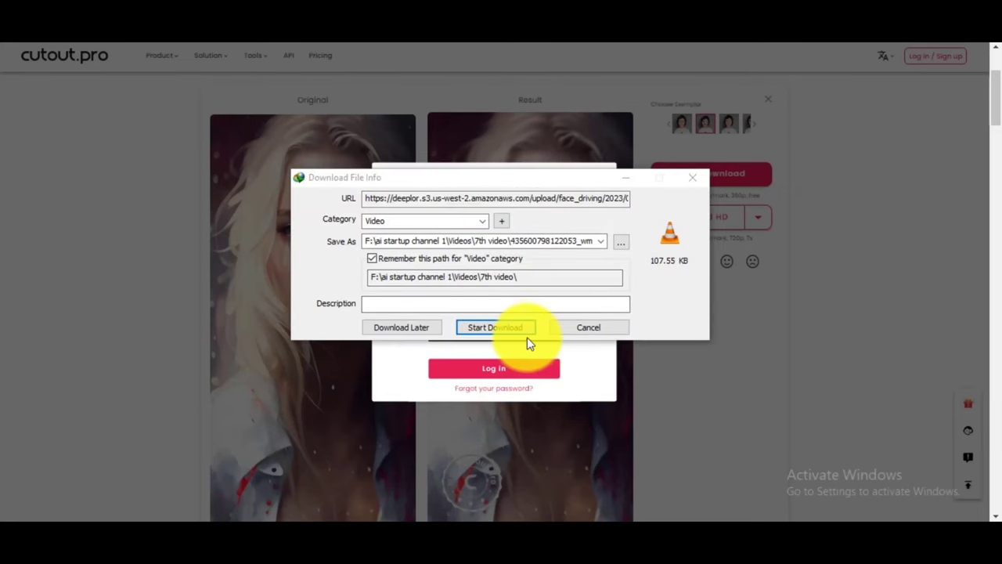